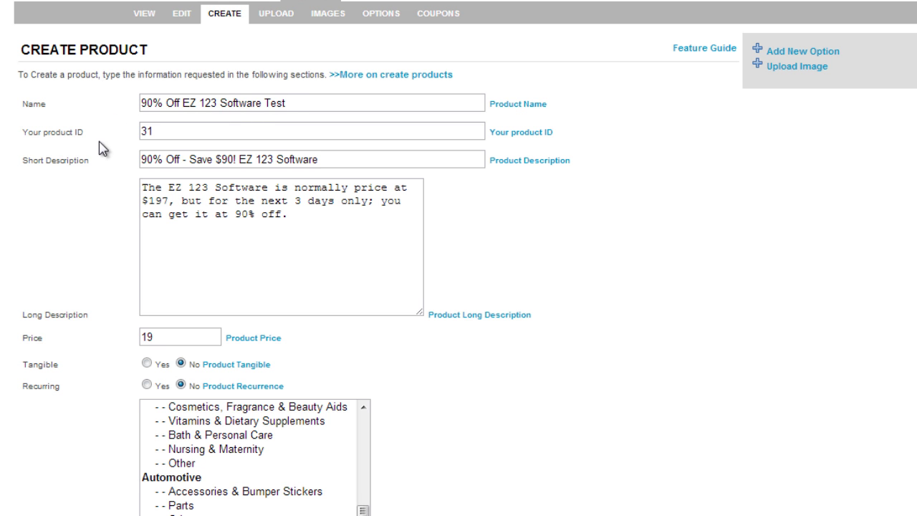
Review product 31's ID and descriptions in 2Checkout, then select its Approved URL field
{"action": "left_click_drag", "start_coordinate": [155, 131], "coordinate": [108, 139]}
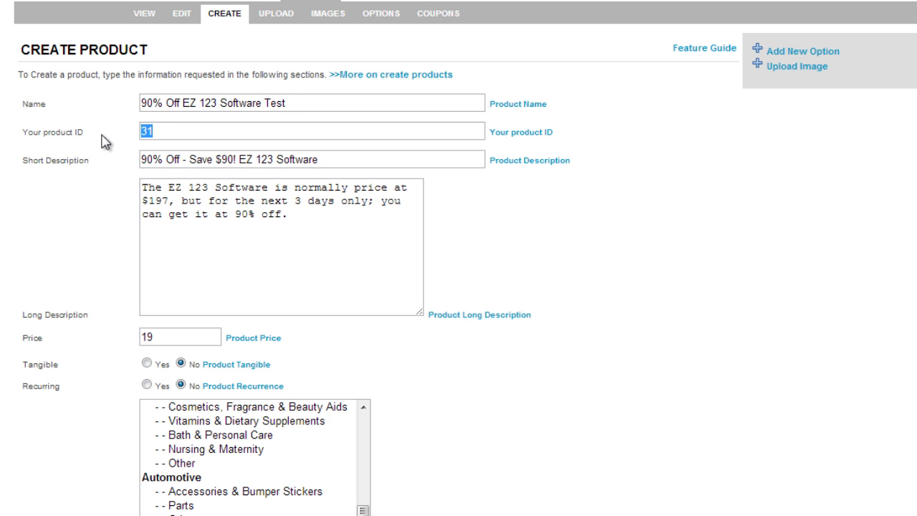
{"action": "double_click", "coordinate": [156, 159]}
{"action": "left_click", "coordinate": [368, 151], "text": "shift"}
{"action": "left_click", "coordinate": [360, 158]}
{"action": "double_click", "coordinate": [146, 185]}
{"action": "left_click", "coordinate": [374, 216]}
{"action": "scroll", "coordinate": [236, 272], "scroll_direction": "down", "scroll_amount": 2}
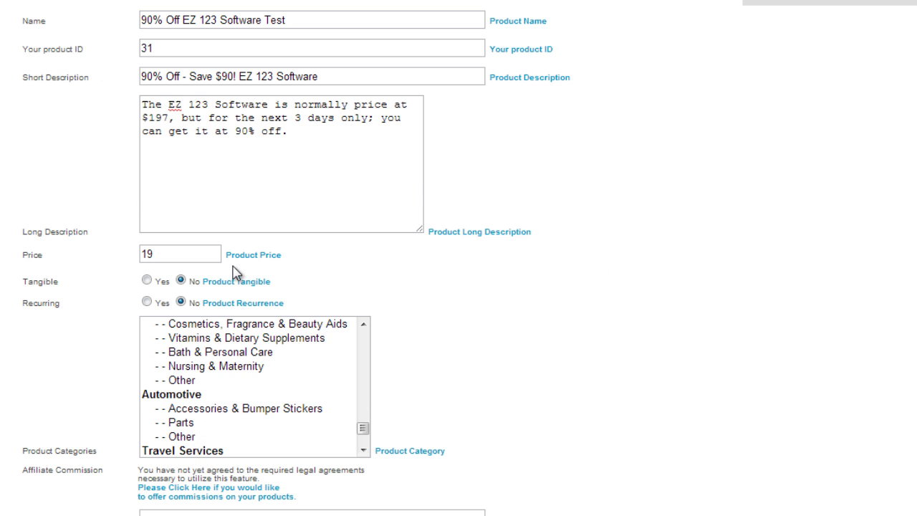
{"action": "scroll", "coordinate": [235, 271], "scroll_direction": "down", "scroll_amount": 1}
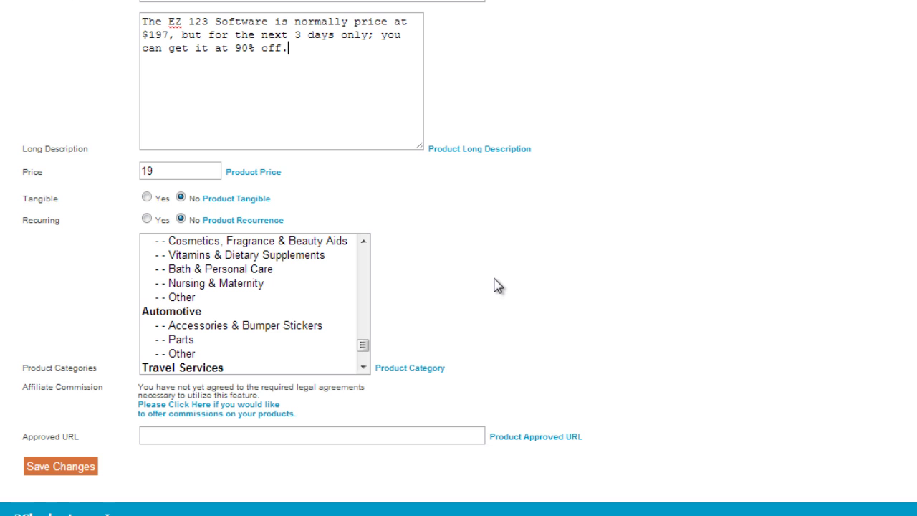
{"action": "left_click", "coordinate": [165, 437]}
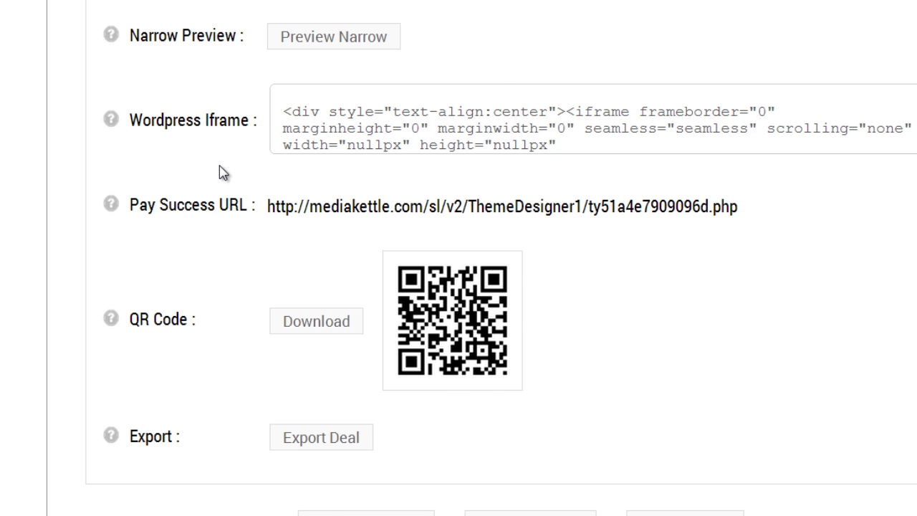
Select the full Pay Success URL on the EasyDealBuilder deal page and copy it
{"action": "scroll", "coordinate": [221, 171], "scroll_direction": "up", "scroll_amount": 1}
{"action": "scroll", "coordinate": [225, 174], "scroll_direction": "down", "scroll_amount": 1}
{"action": "left_click_drag", "start_coordinate": [265, 204], "coordinate": [759, 204]}
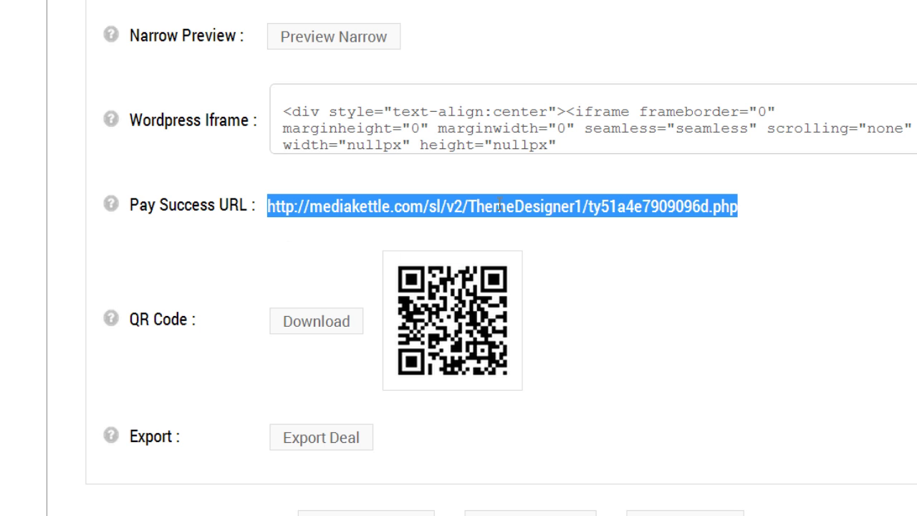
{"action": "right_click", "coordinate": [528, 206]}
{"action": "left_click", "coordinate": [557, 212]}
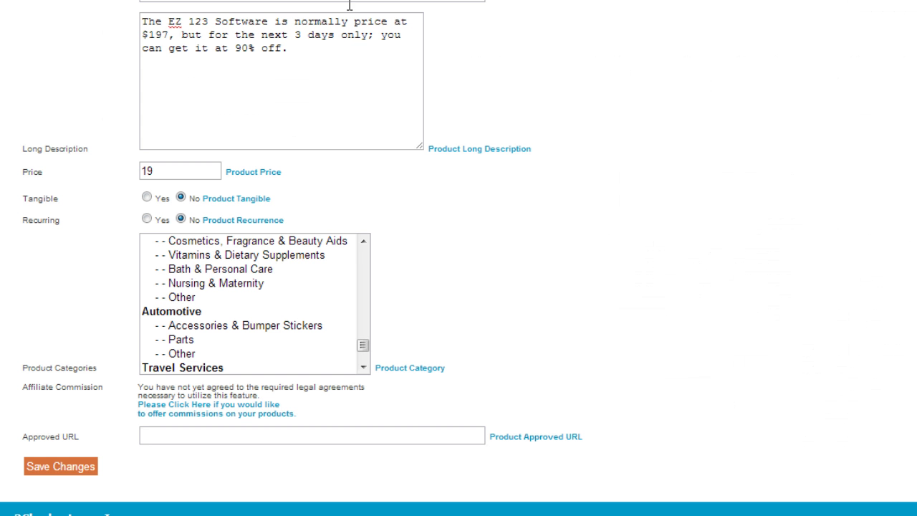
Paste the deal's pay success URL into product 31's Approved URL and save the changes
{"action": "right_click", "coordinate": [197, 435]}
{"action": "left_click", "coordinate": [254, 262]}
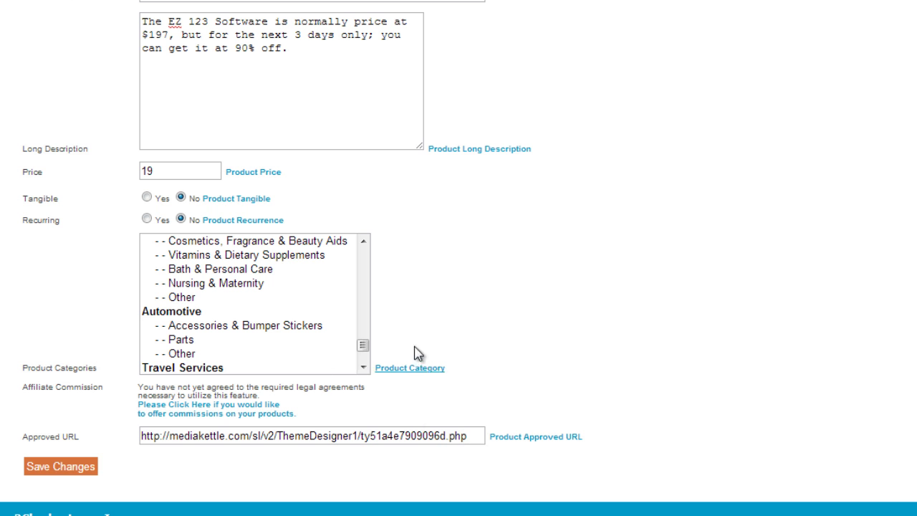
{"action": "left_click", "coordinate": [80, 469]}
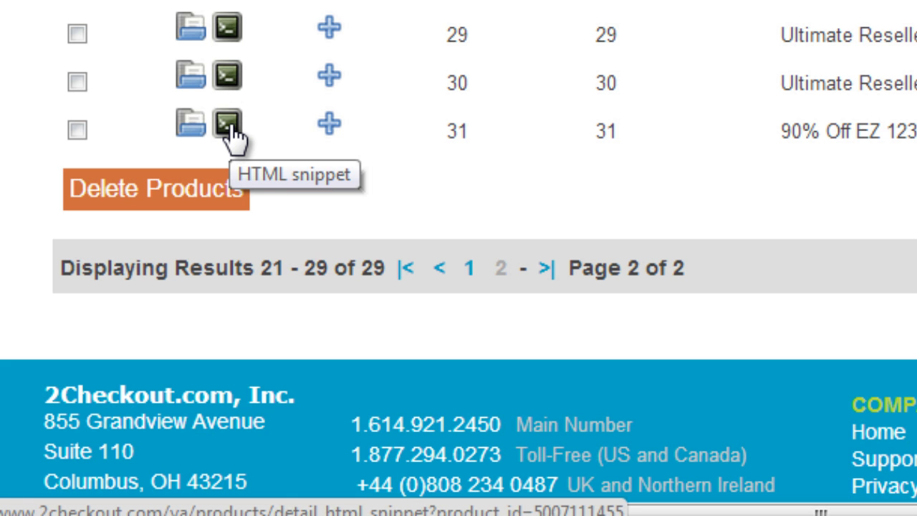
Open product 31's HTML snippets and copy the href URL from the 'Buy from 2CO' link code
{"action": "left_click", "coordinate": [227, 128]}
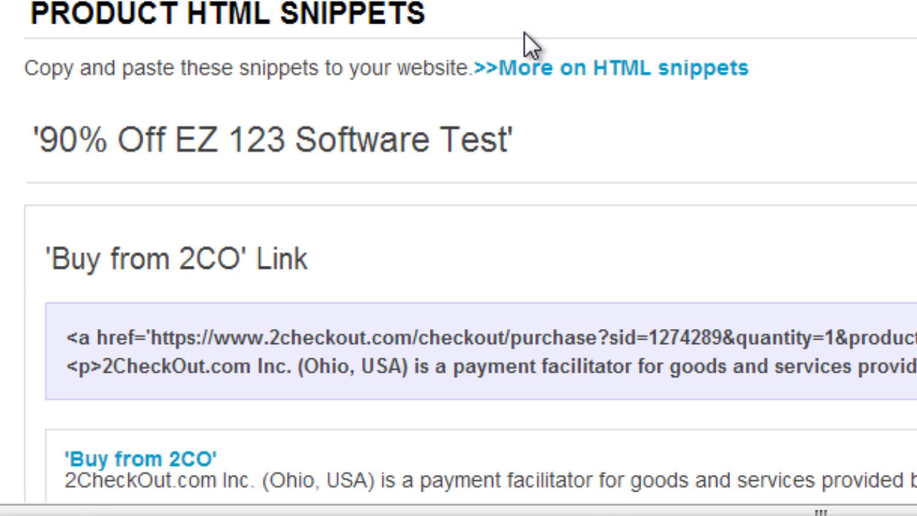
{"action": "scroll", "coordinate": [620, 146], "scroll_direction": "down", "scroll_amount": 8}
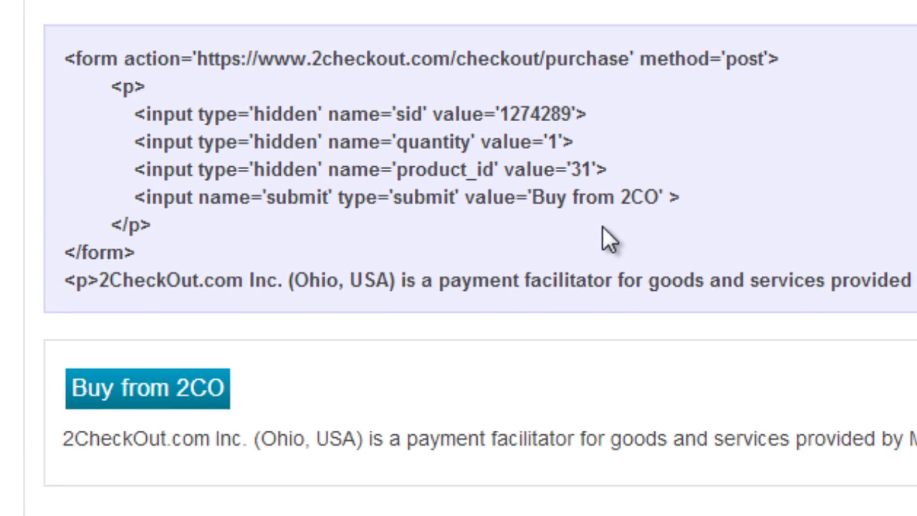
{"action": "scroll", "coordinate": [597, 250], "scroll_direction": "up", "scroll_amount": 5}
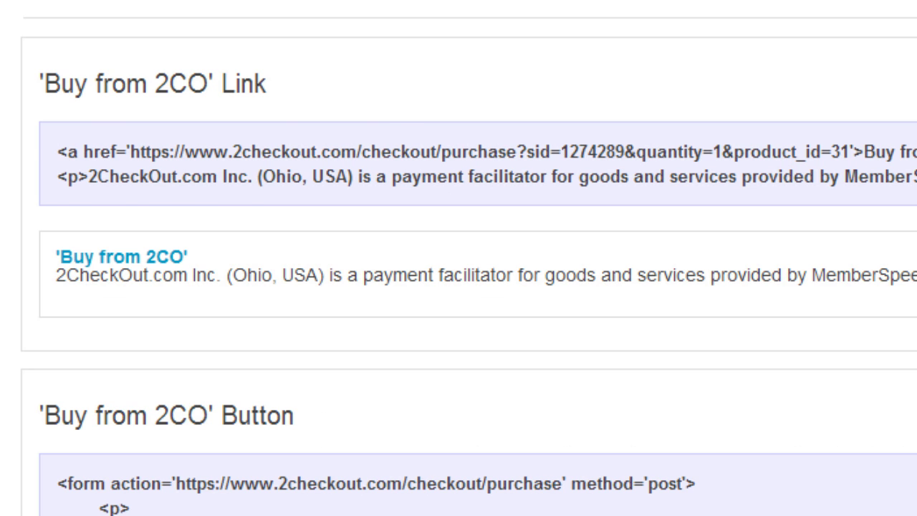
{"action": "scroll", "coordinate": [355, 452], "scroll_direction": "up", "scroll_amount": 2}
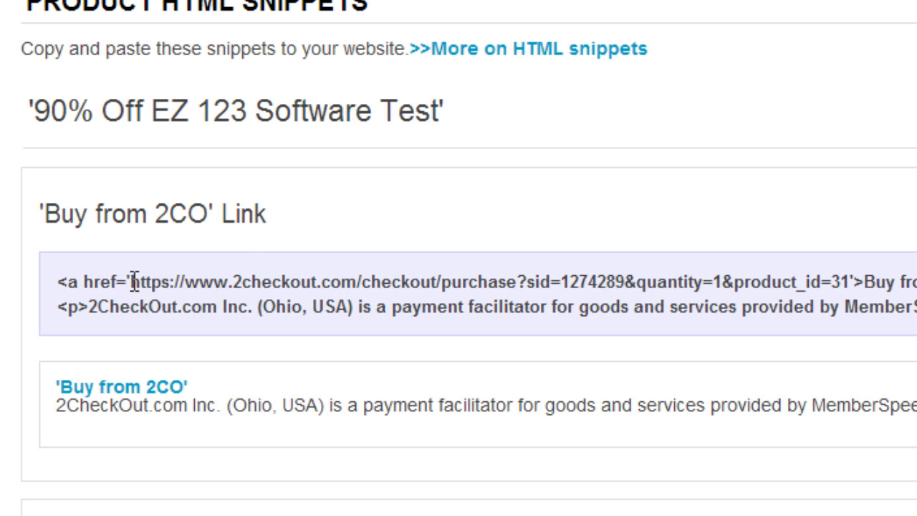
{"action": "left_click_drag", "start_coordinate": [131, 281], "coordinate": [850, 274]}
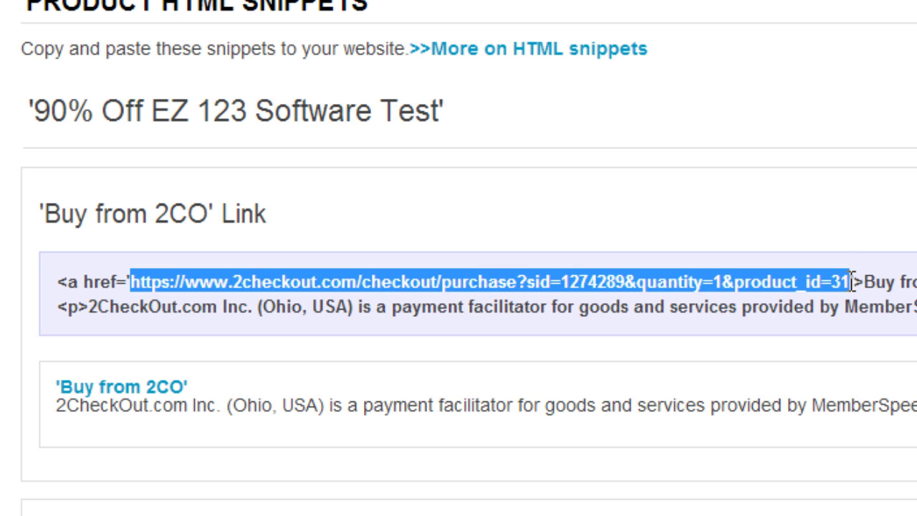
{"action": "right_click", "coordinate": [745, 287]}
{"action": "left_click", "coordinate": [775, 320]}
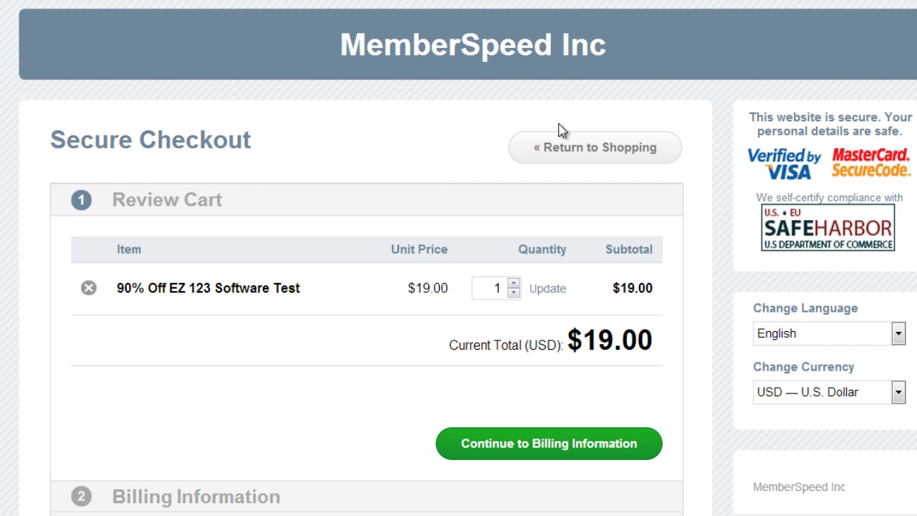
Scroll through the Secure Checkout page listing 90% Off EZ 123 Software Test at $19.00
{"action": "scroll", "coordinate": [571, 156], "scroll_direction": "down", "scroll_amount": 2}
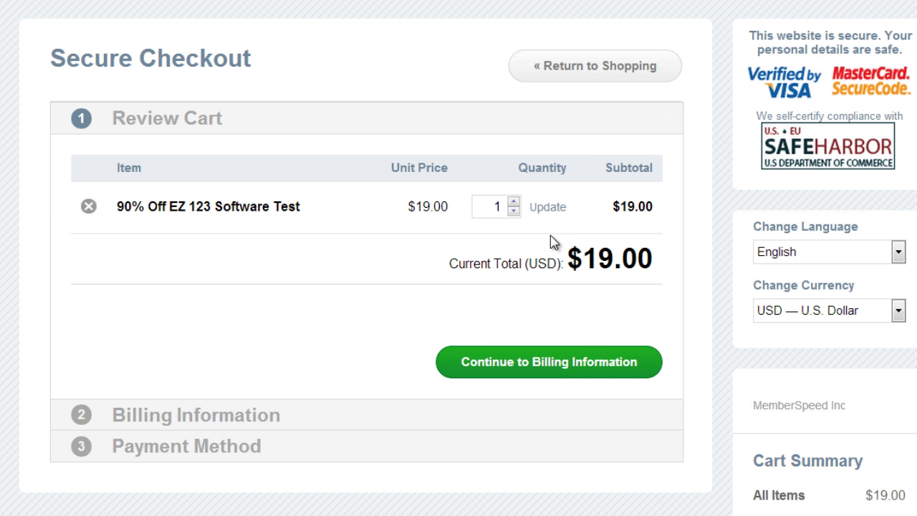
{"action": "scroll", "coordinate": [575, 406], "scroll_direction": "down", "scroll_amount": 2}
{"action": "scroll", "coordinate": [575, 401], "scroll_direction": "up", "scroll_amount": 1}
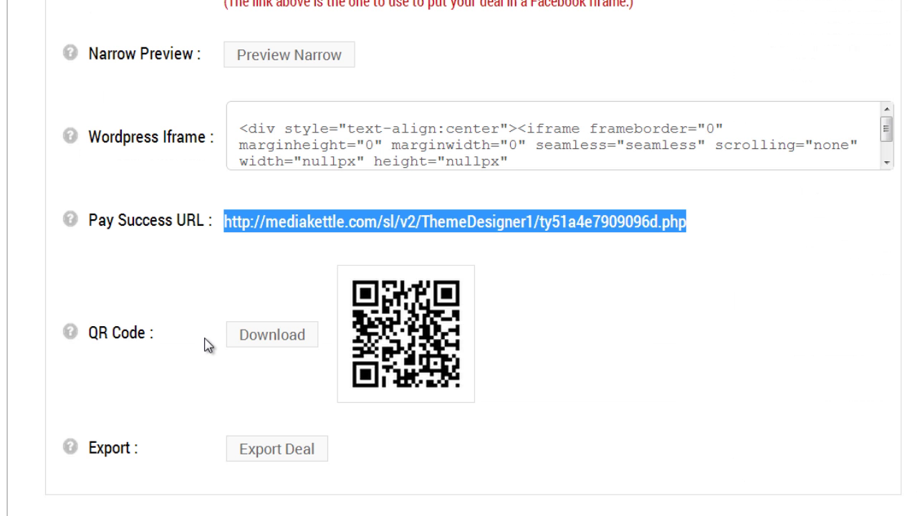
Replace the old JVZoo pay link code with the pasted 2Checkout buy link
{"action": "scroll", "coordinate": [208, 342], "scroll_direction": "down", "scroll_amount": 3}
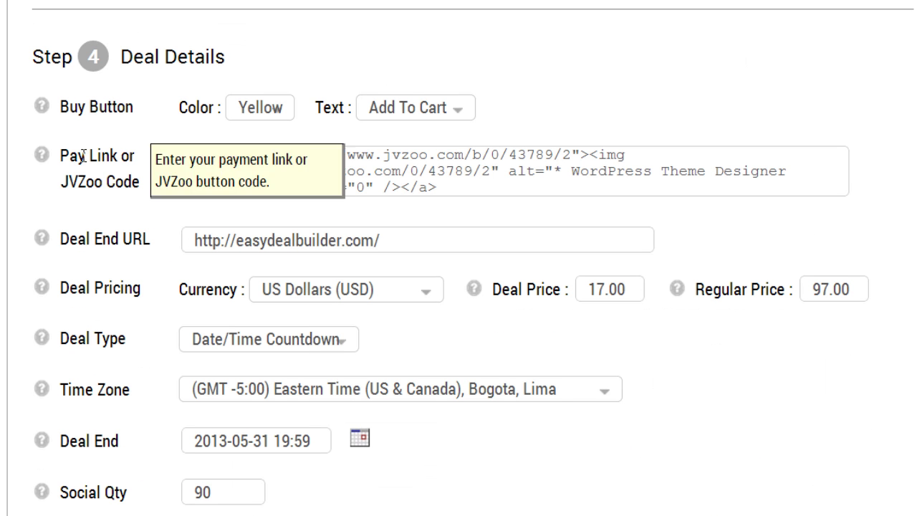
{"action": "left_click", "coordinate": [355, 172]}
{"action": "key", "text": "ctrl+a"}
{"action": "key", "text": "Delete"}
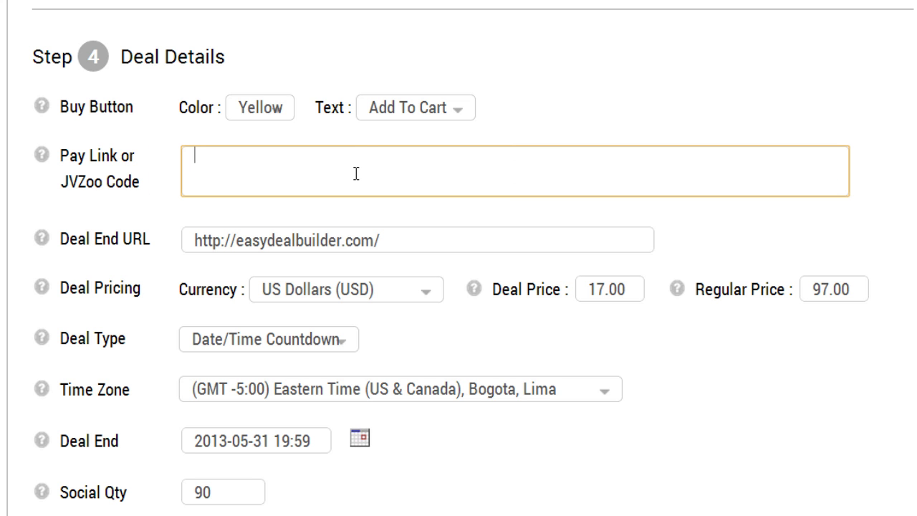
{"action": "right_click", "coordinate": [211, 159]}
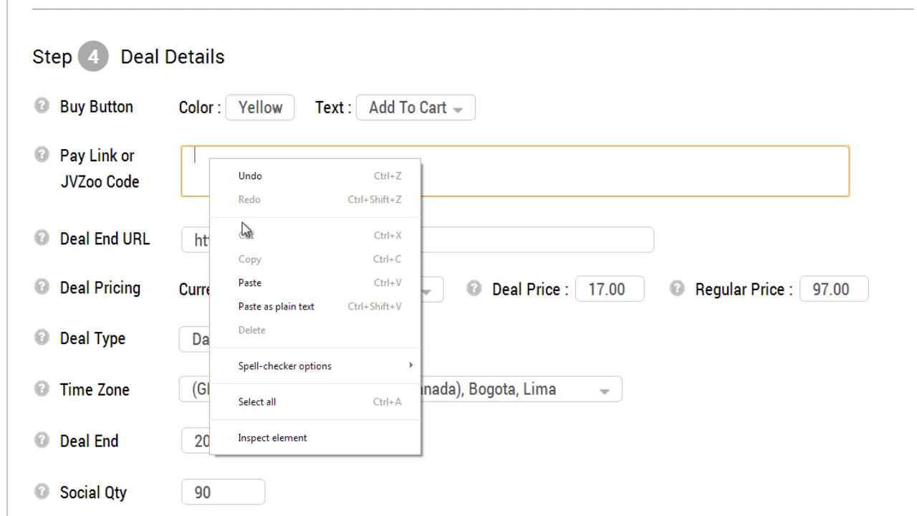
{"action": "left_click", "coordinate": [262, 291]}
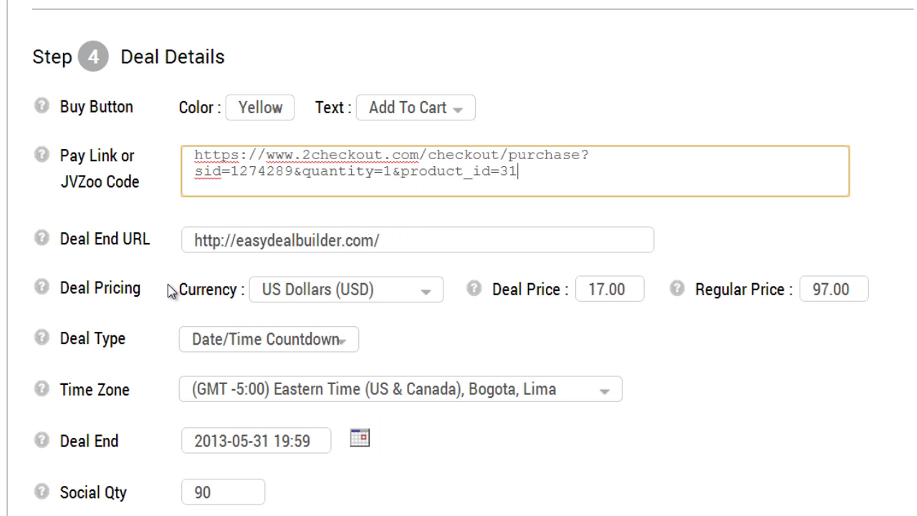
Save and preview the deal, then Save & Activate it
{"action": "scroll", "coordinate": [65, 311], "scroll_direction": "down", "scroll_amount": 18}
{"action": "scroll", "coordinate": [96, 298], "scroll_direction": "down", "scroll_amount": 3}
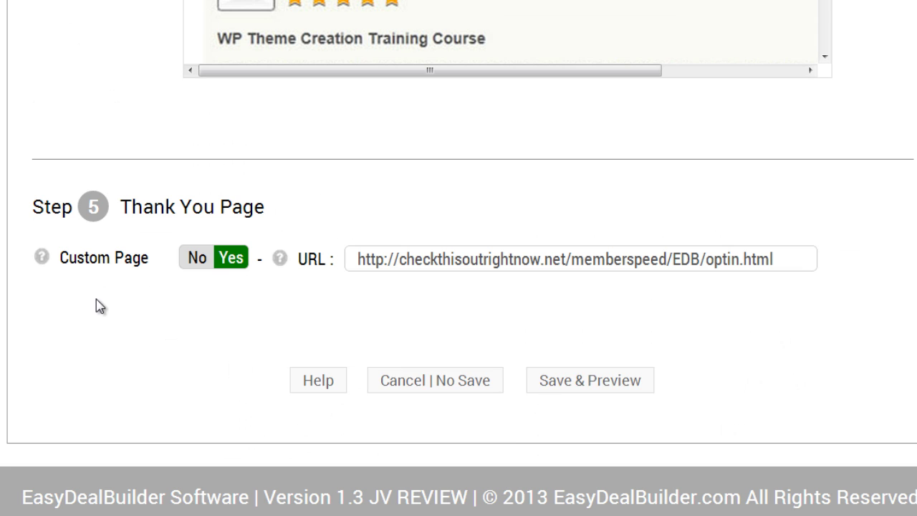
{"action": "left_click", "coordinate": [600, 382]}
{"action": "scroll", "coordinate": [604, 346], "scroll_direction": "down", "scroll_amount": 7}
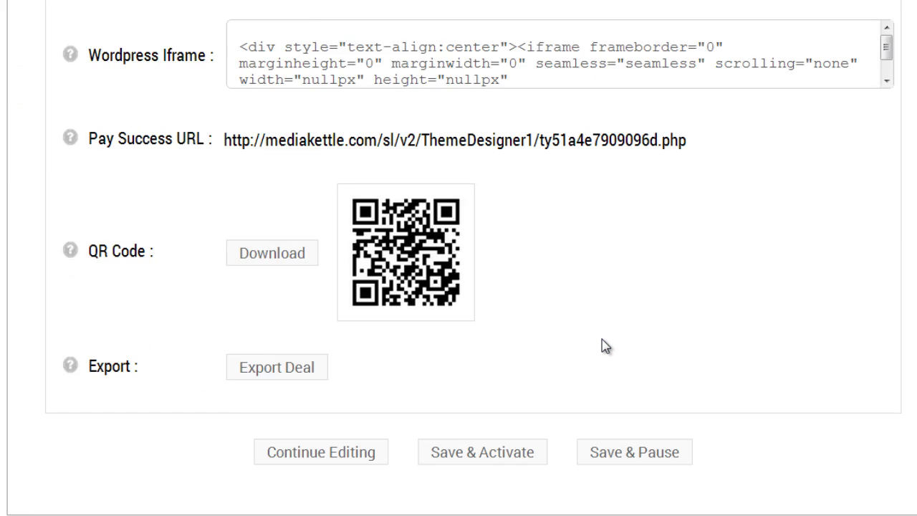
{"action": "scroll", "coordinate": [605, 348], "scroll_direction": "up", "scroll_amount": 1}
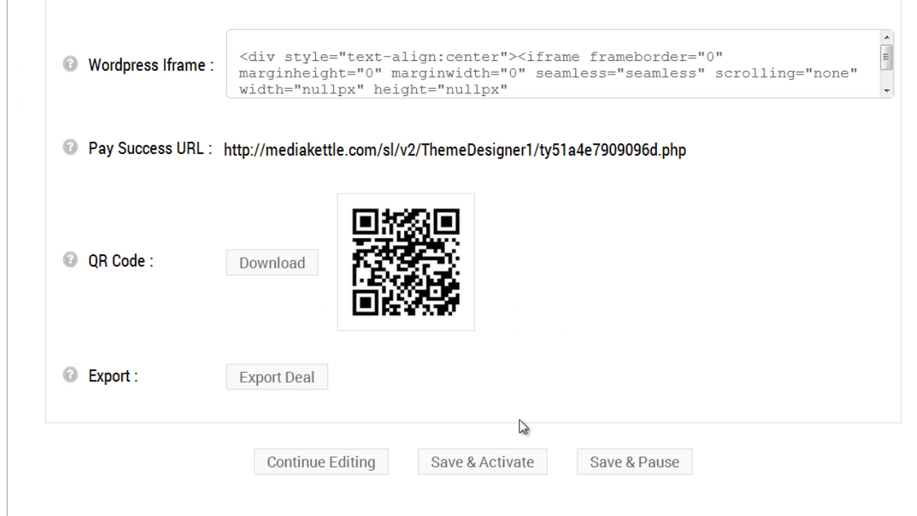
{"action": "left_click", "coordinate": [491, 469]}
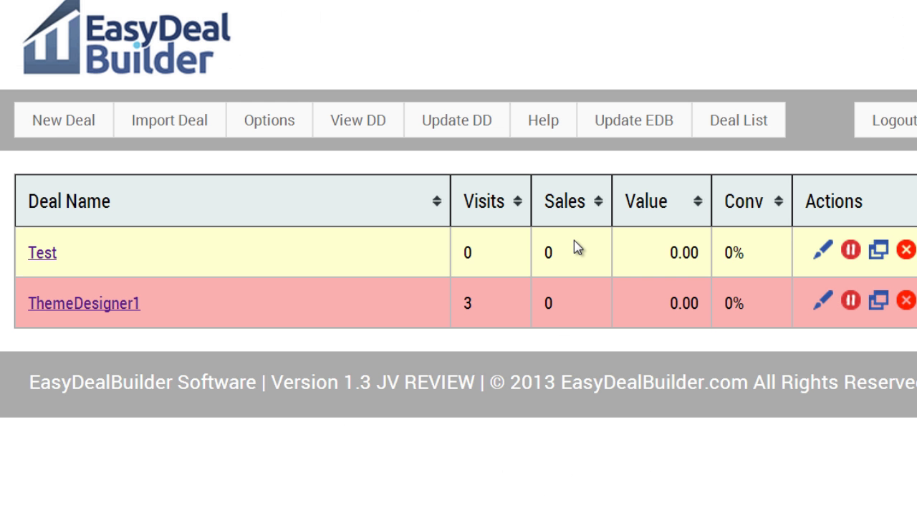